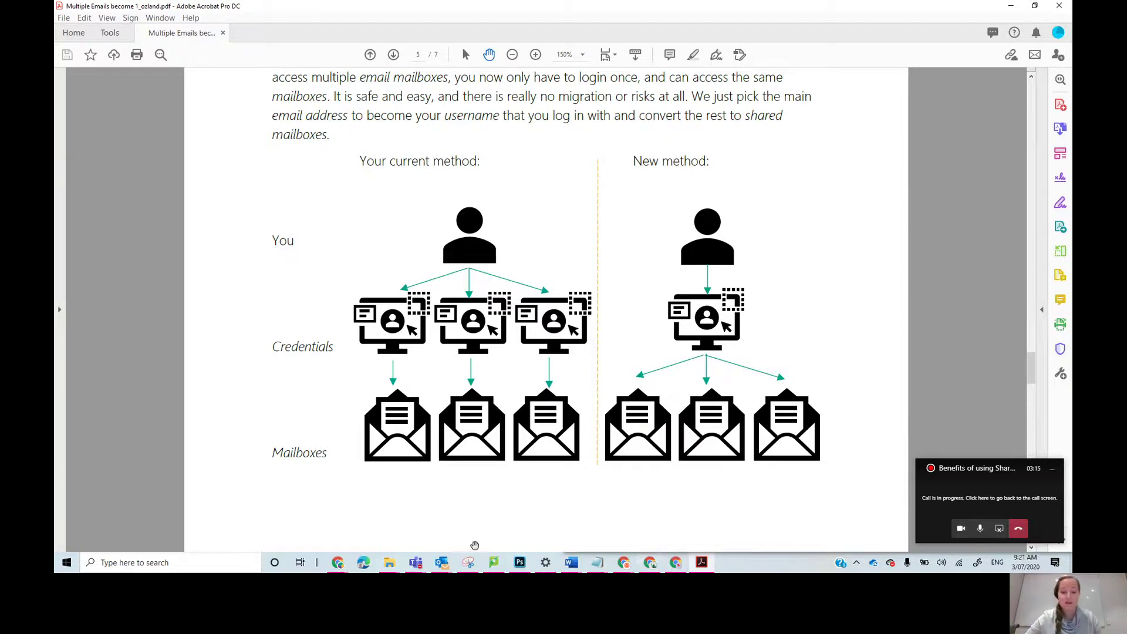
Show thumbnails of the open Outlook windows from the taskbar Outlook icon.
click(441, 563)
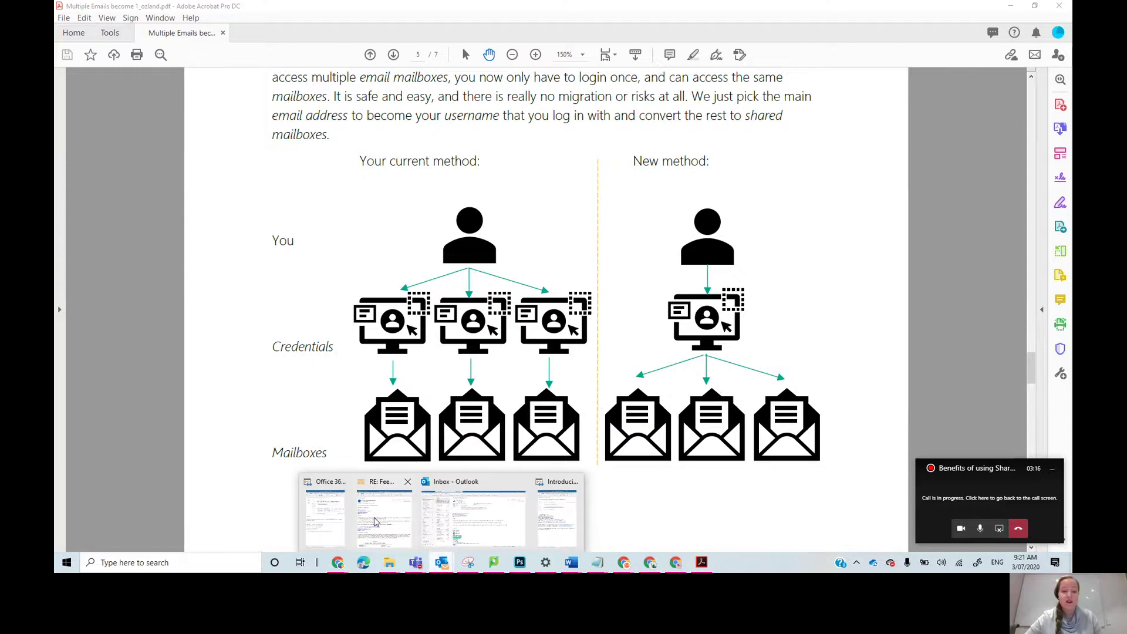
Switch to the Outlook window and clear the search to show the full Inbox.
click(457, 525)
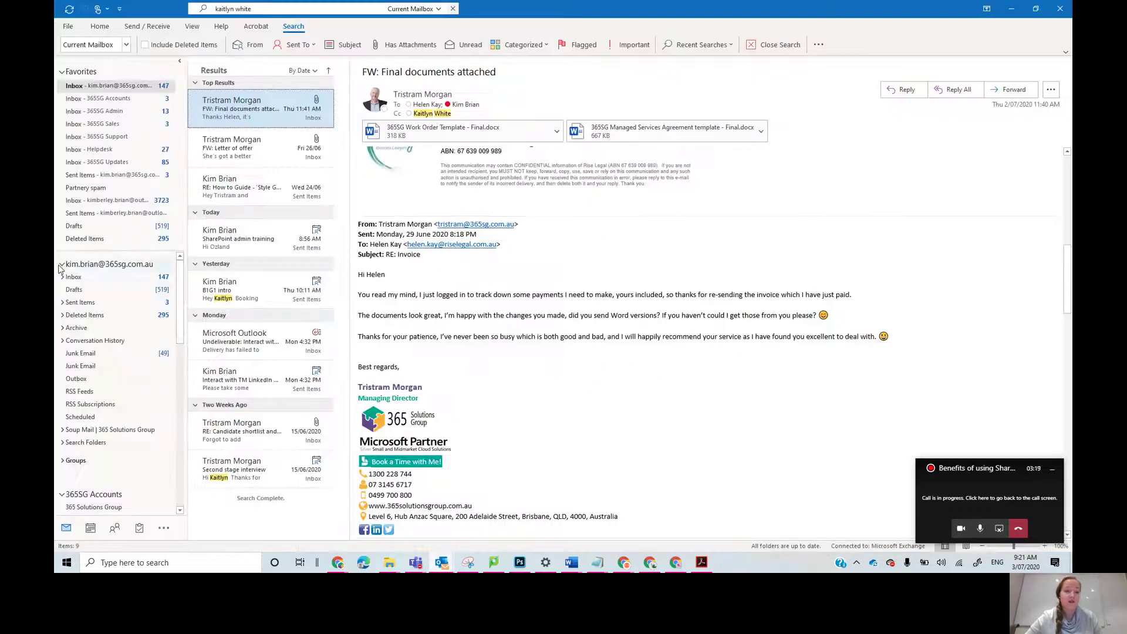
click(261, 300)
click(71, 276)
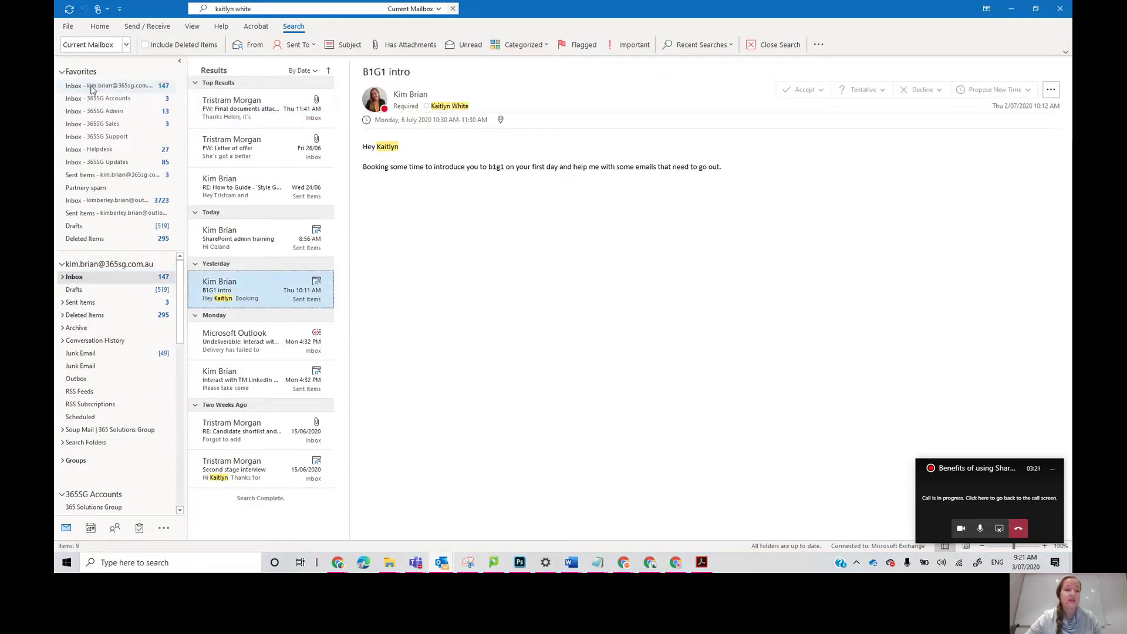
Collapse the main, 365SG Admin and outlook.com folder lists, then reach File account settings.
click(63, 264)
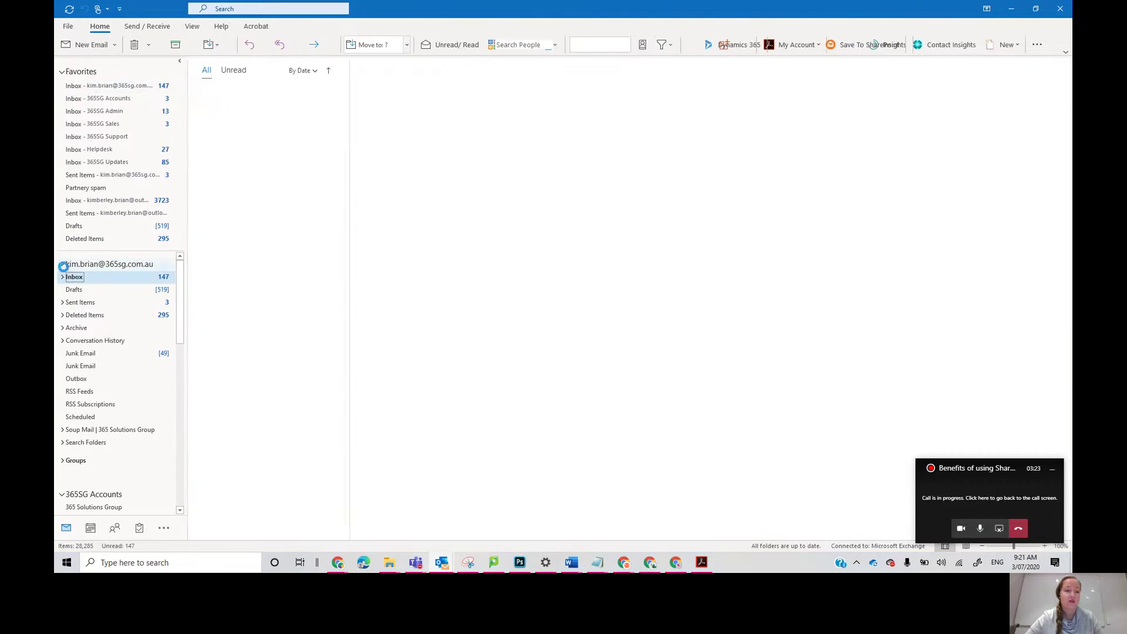
click(61, 316)
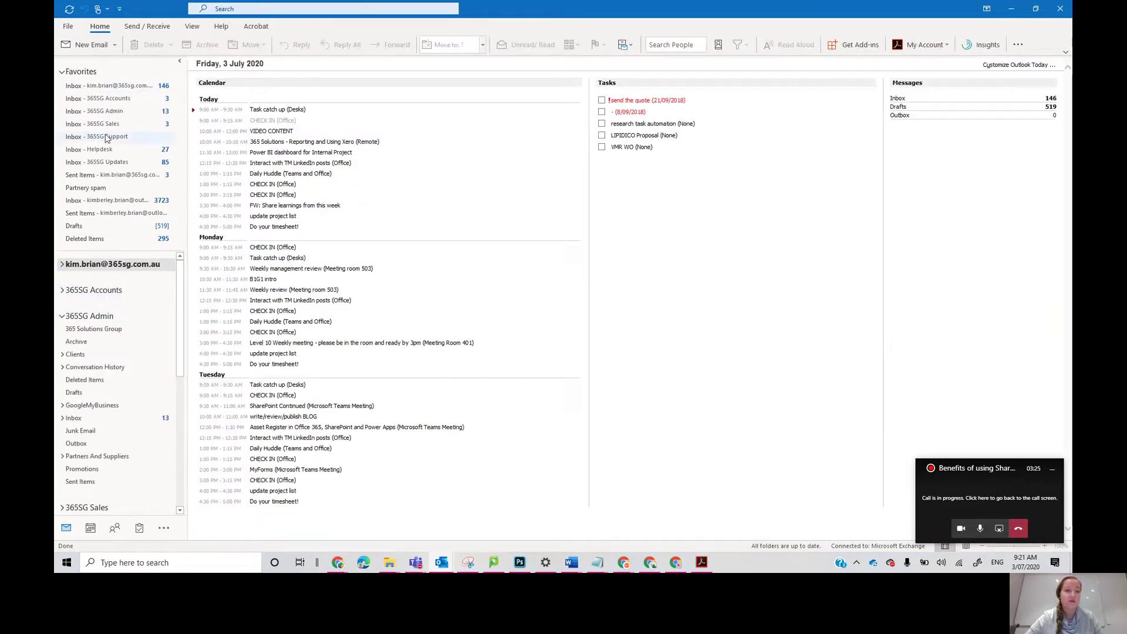
click(104, 87)
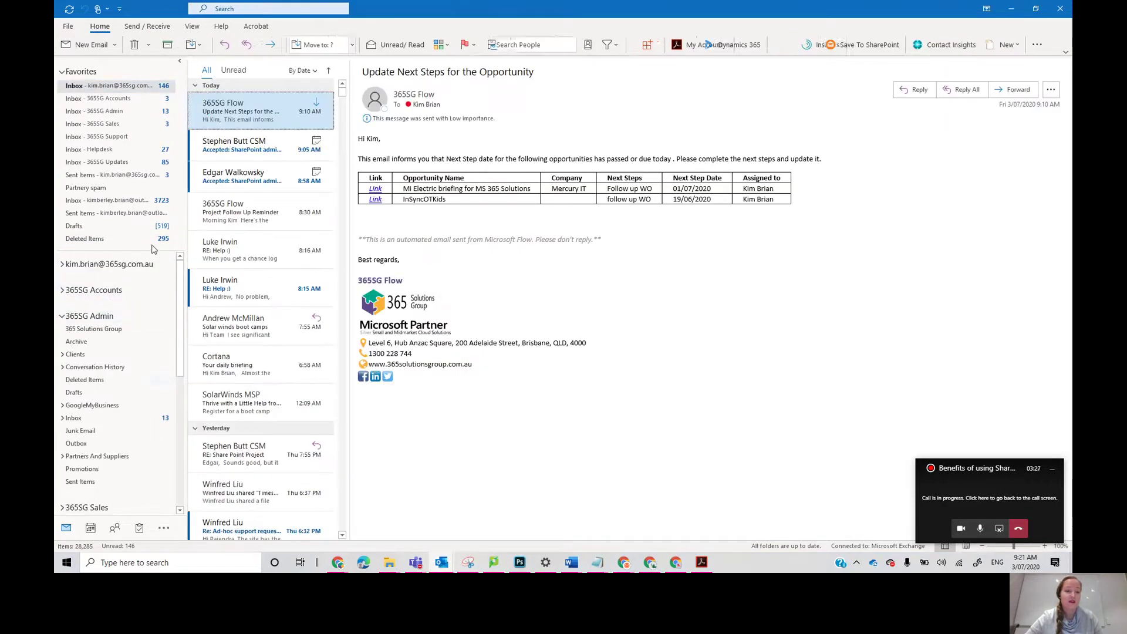
click(62, 317)
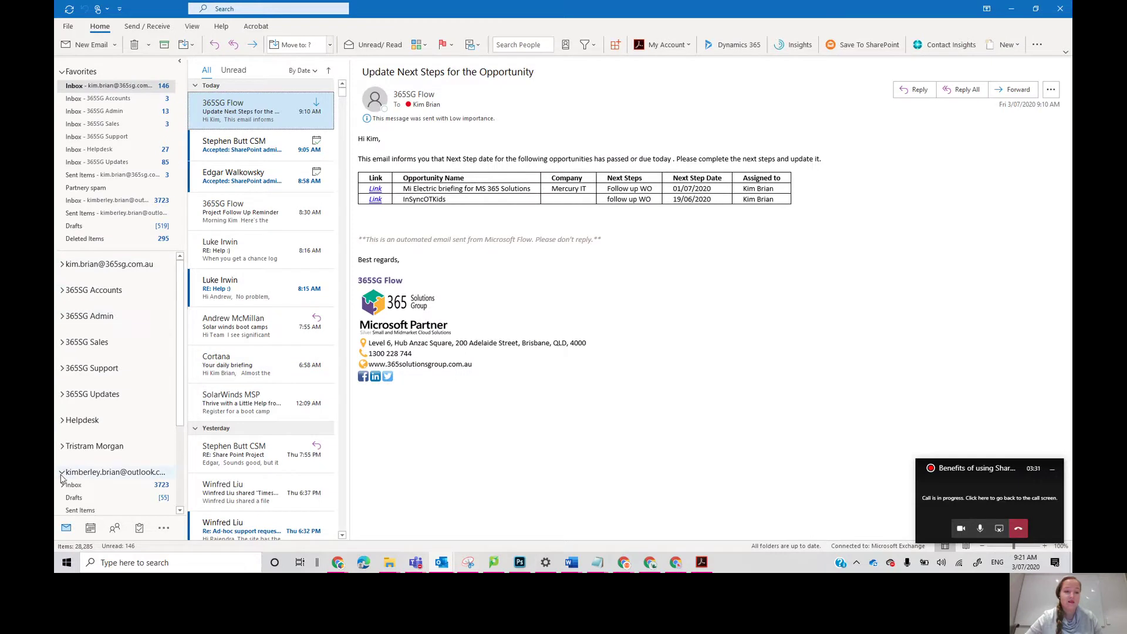
click(61, 475)
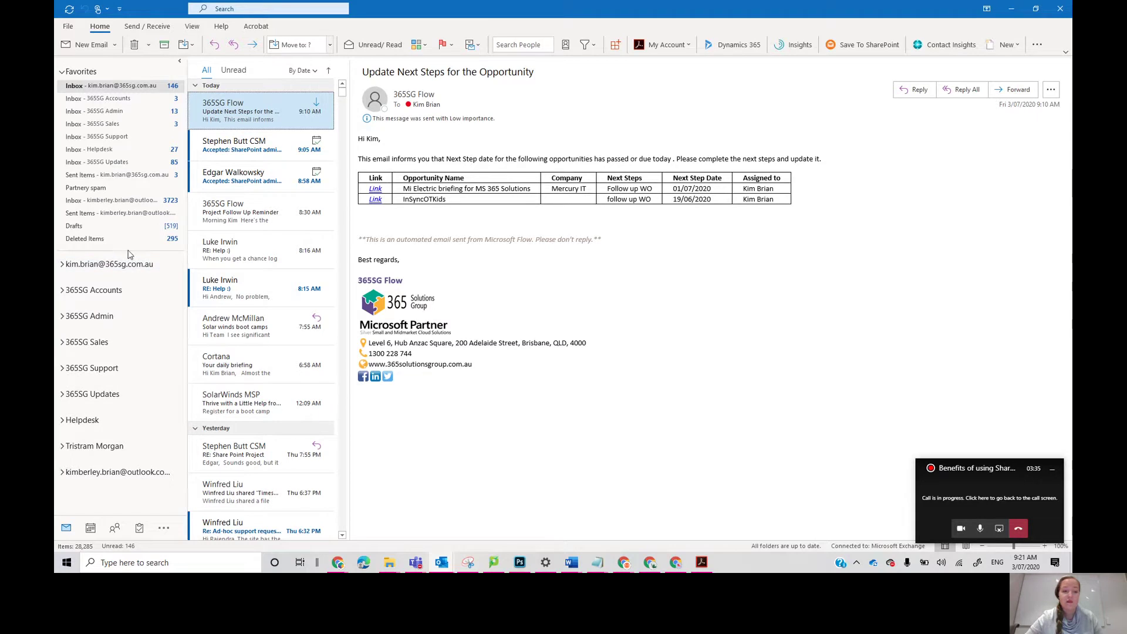
click(68, 27)
click(187, 132)
Review the two connected Exchange accounts in Account Settings, close it, and minimise Outlook.
click(217, 189)
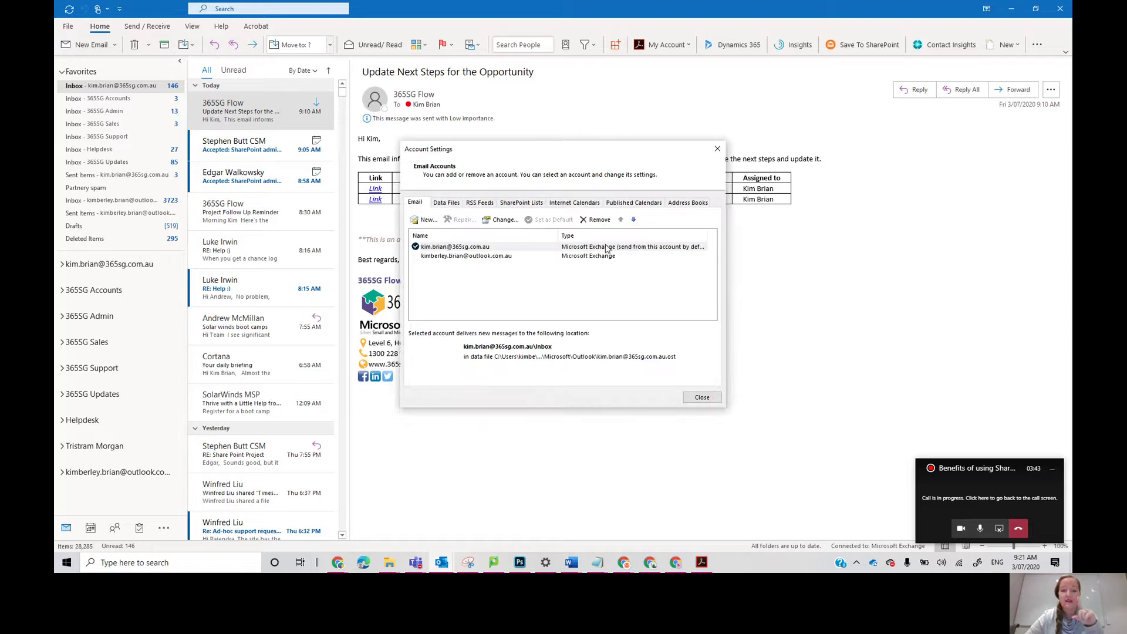
click(708, 397)
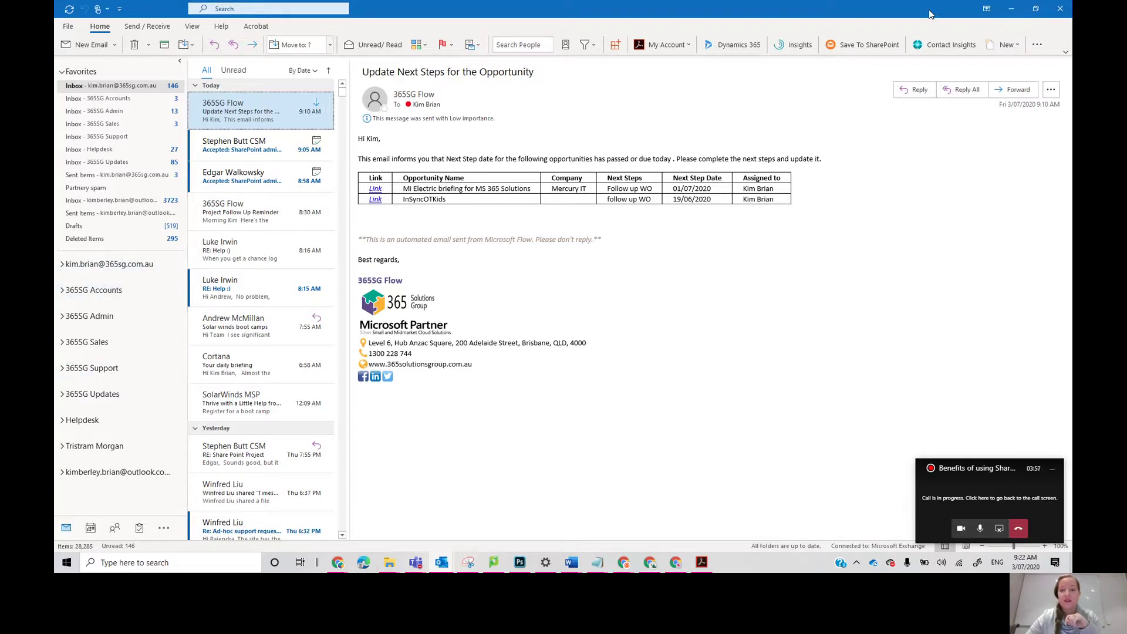
click(1011, 9)
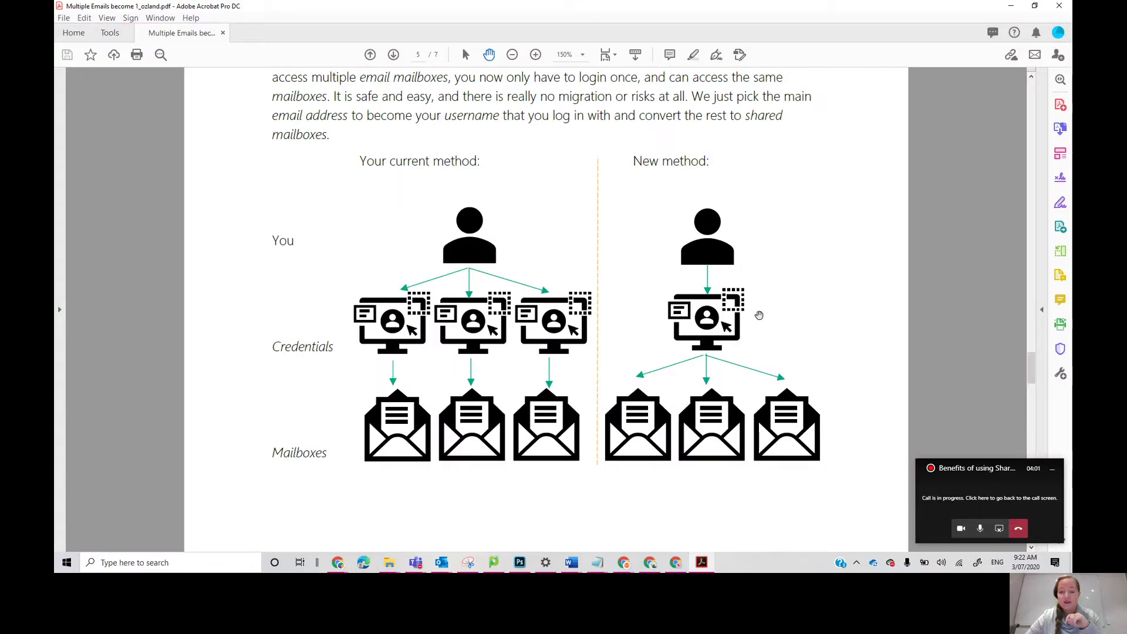
click(1013, 8)
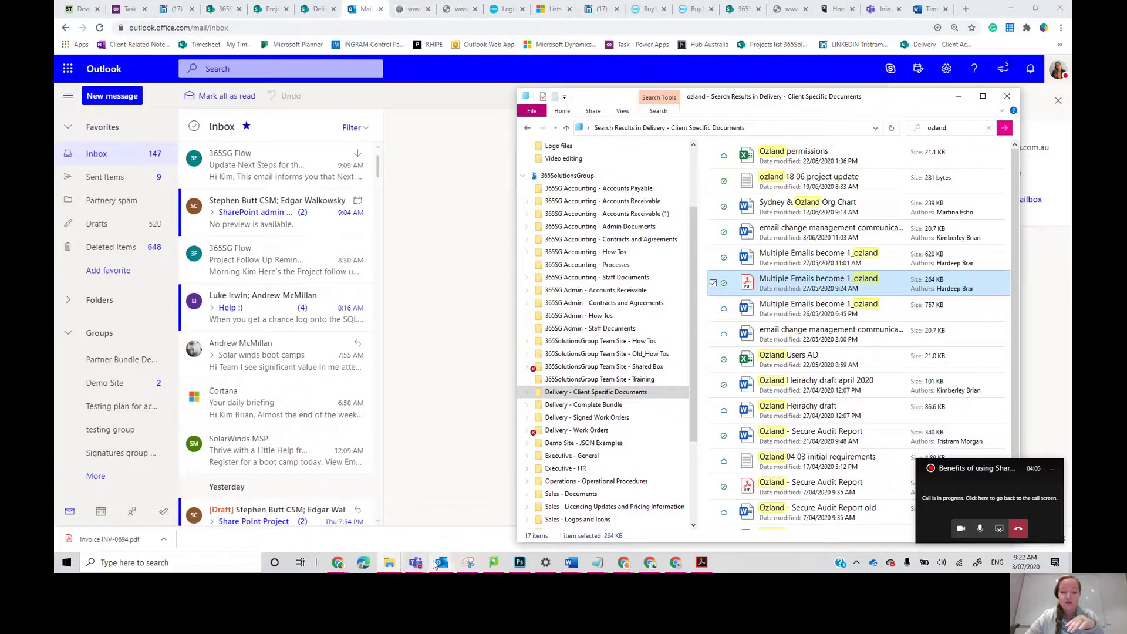
mouse_move(441, 562)
click(476, 516)
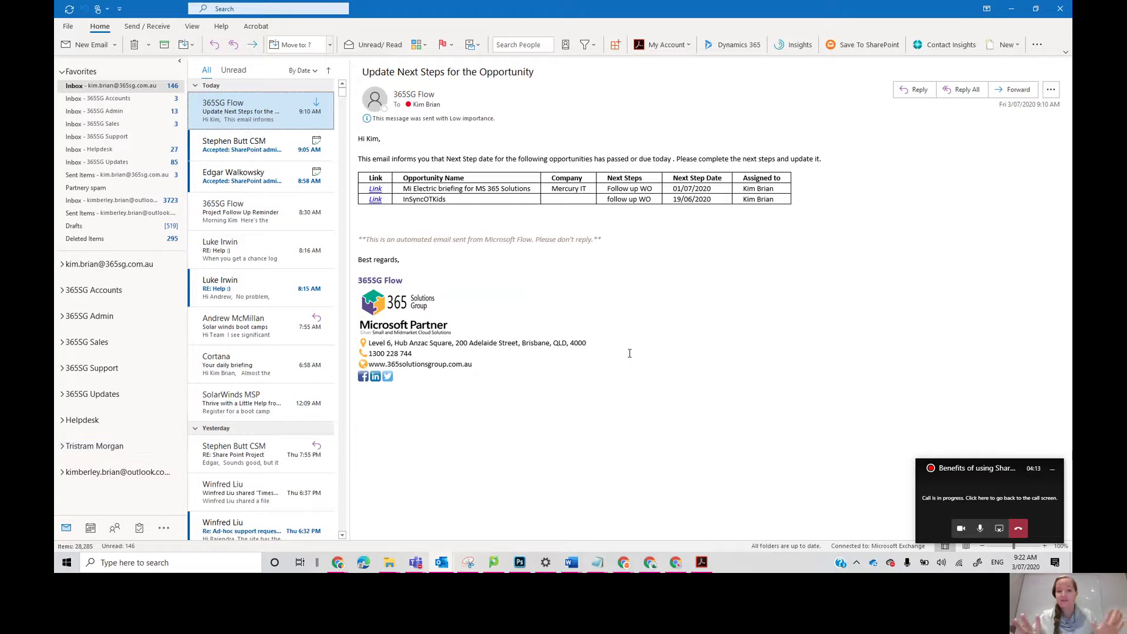
click(1011, 10)
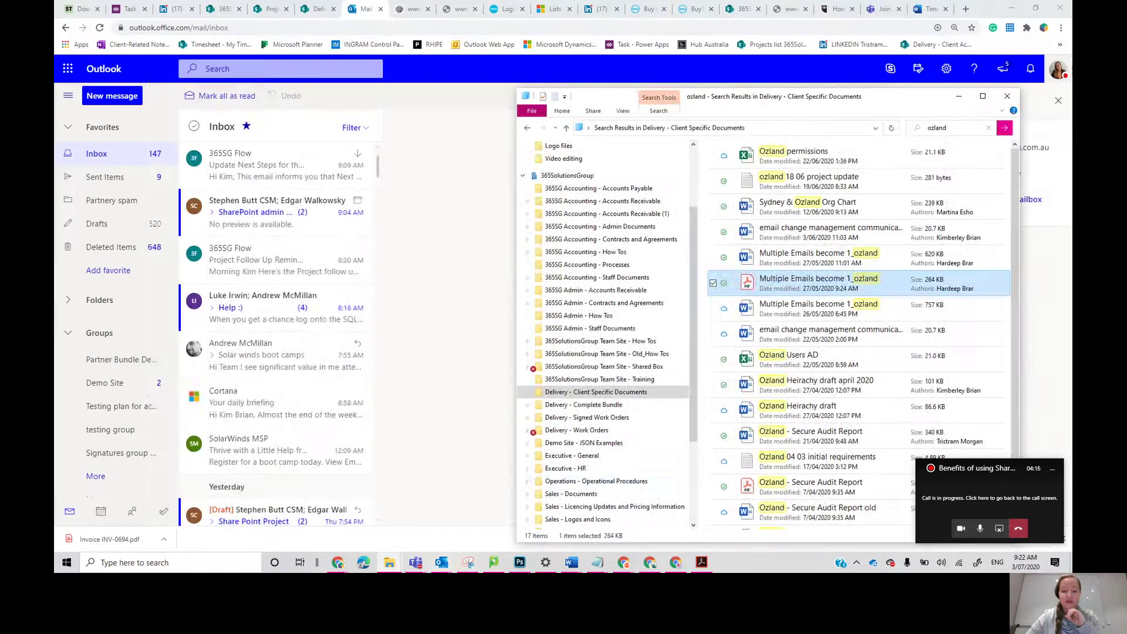
click(701, 563)
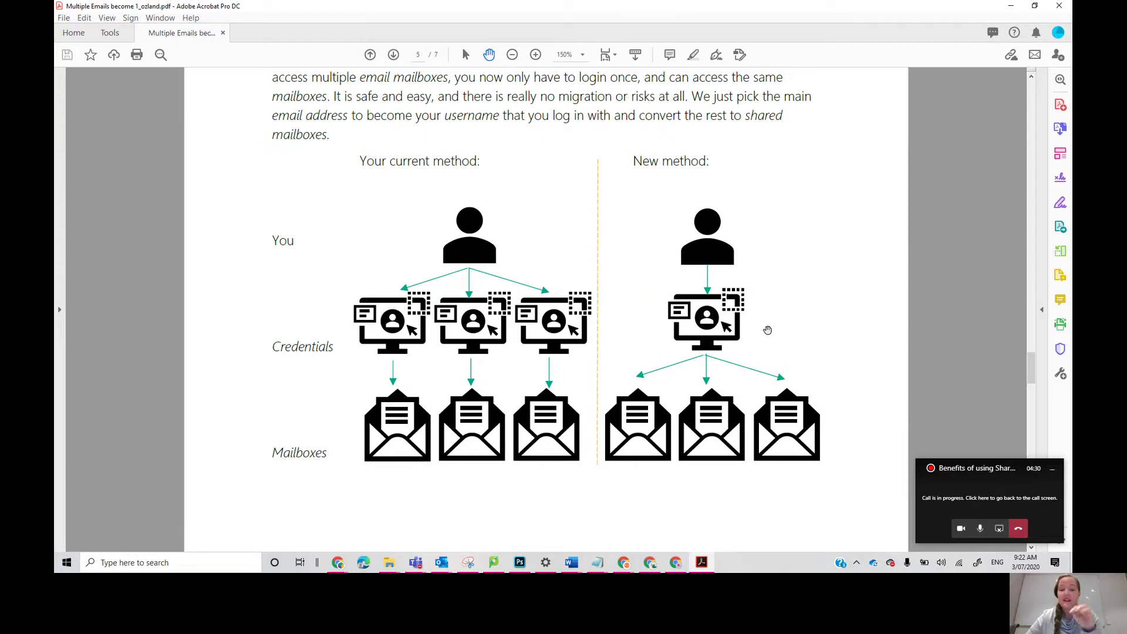
Scroll the guide from page 6's shared-mailbox diagram back to page 5's '7. Visual Diagram'.
scroll(767, 330, down, 3)
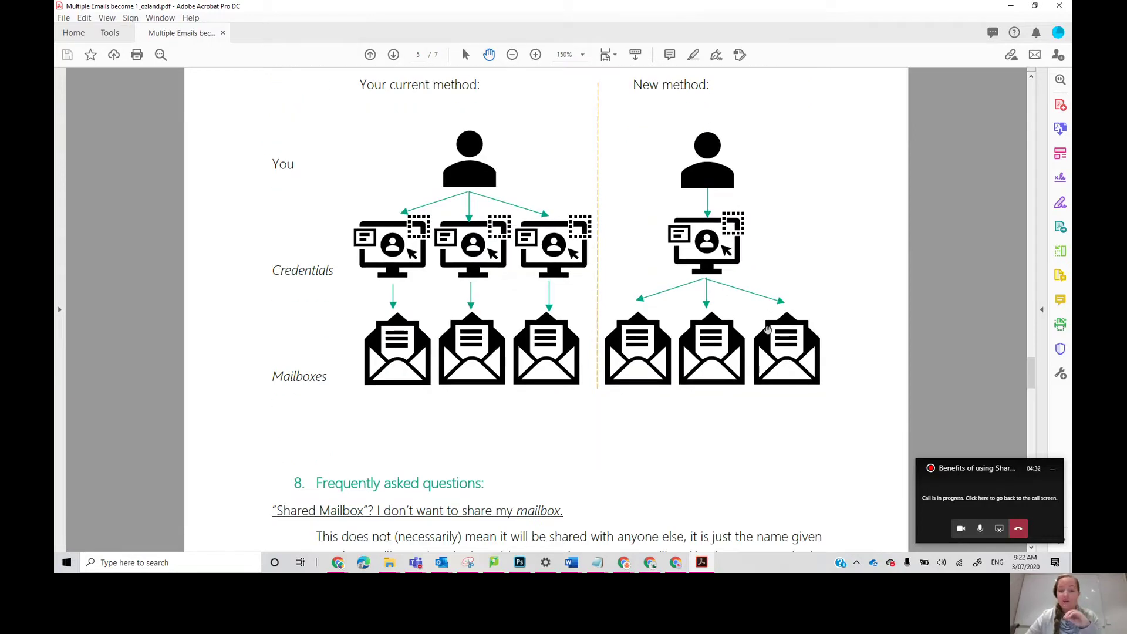
scroll(692, 418, down, 4)
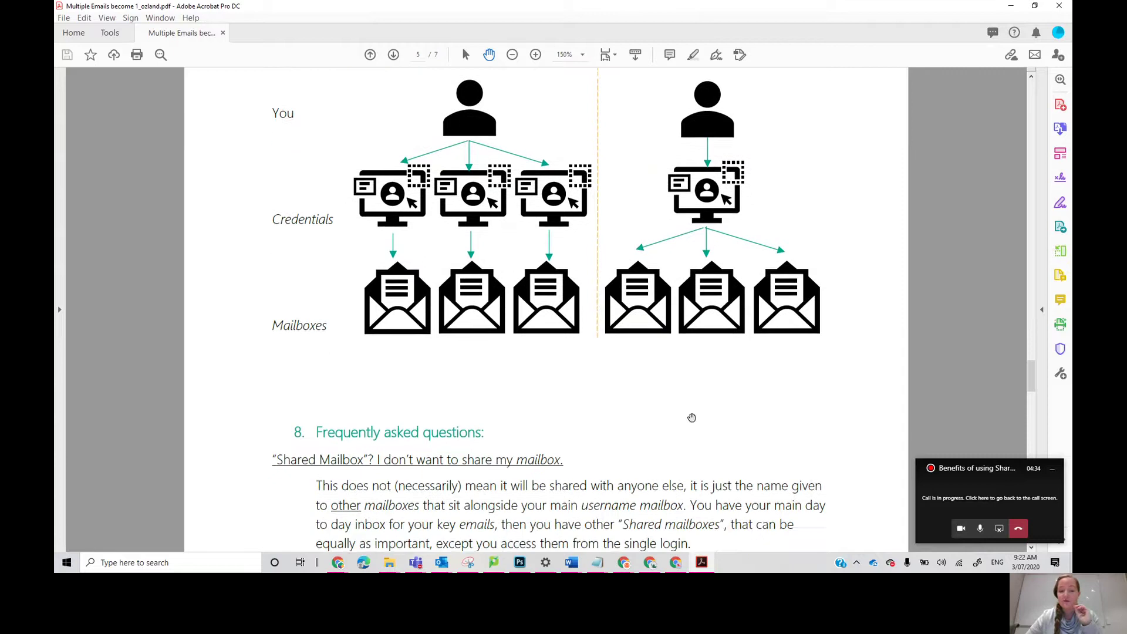
scroll(692, 417, down, 2)
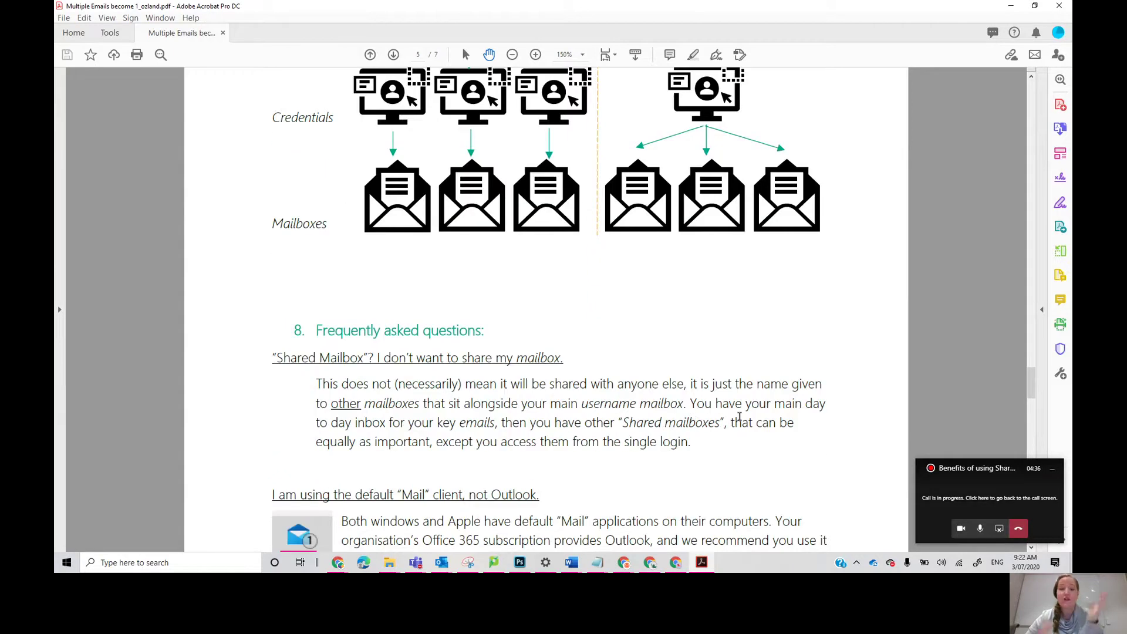
scroll(739, 417, down, 20)
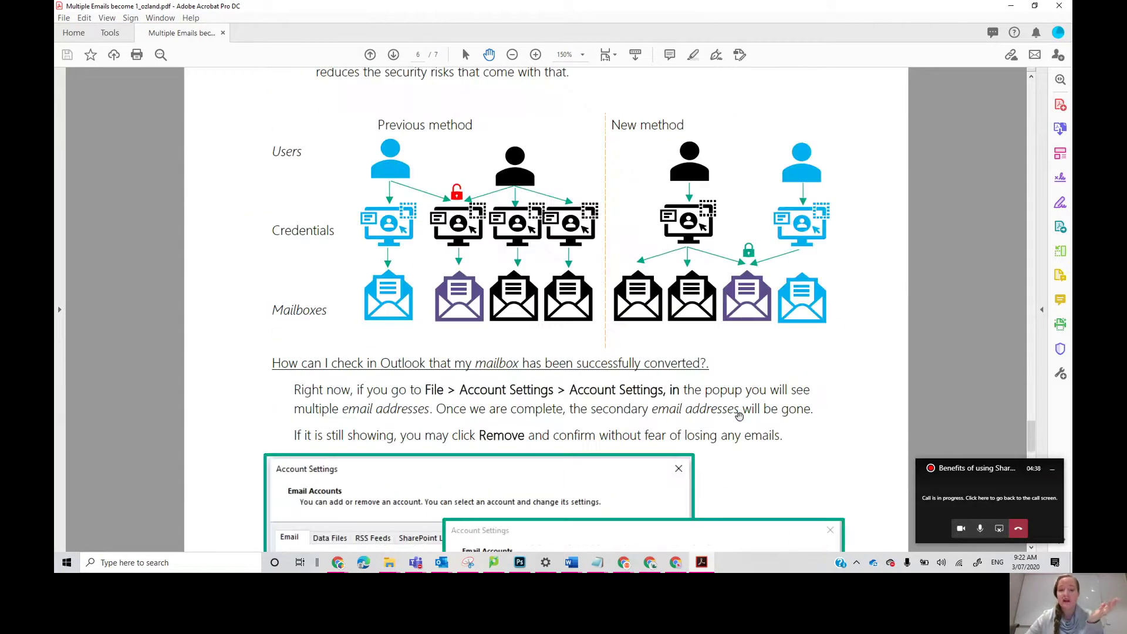
scroll(753, 461, up, 2)
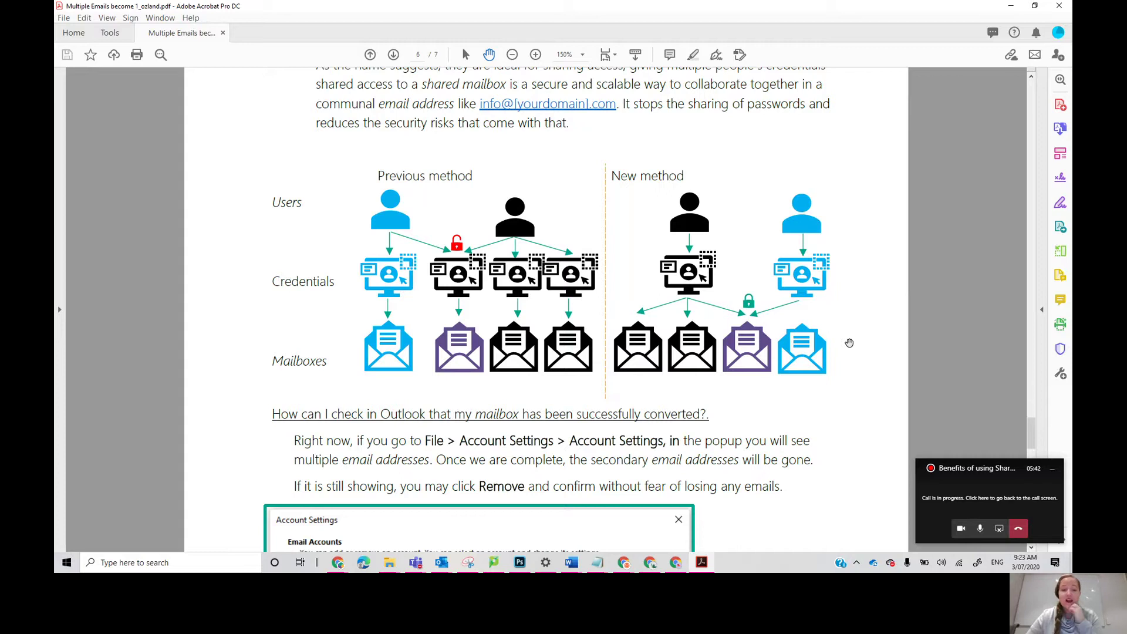
scroll(850, 343, up, 20)
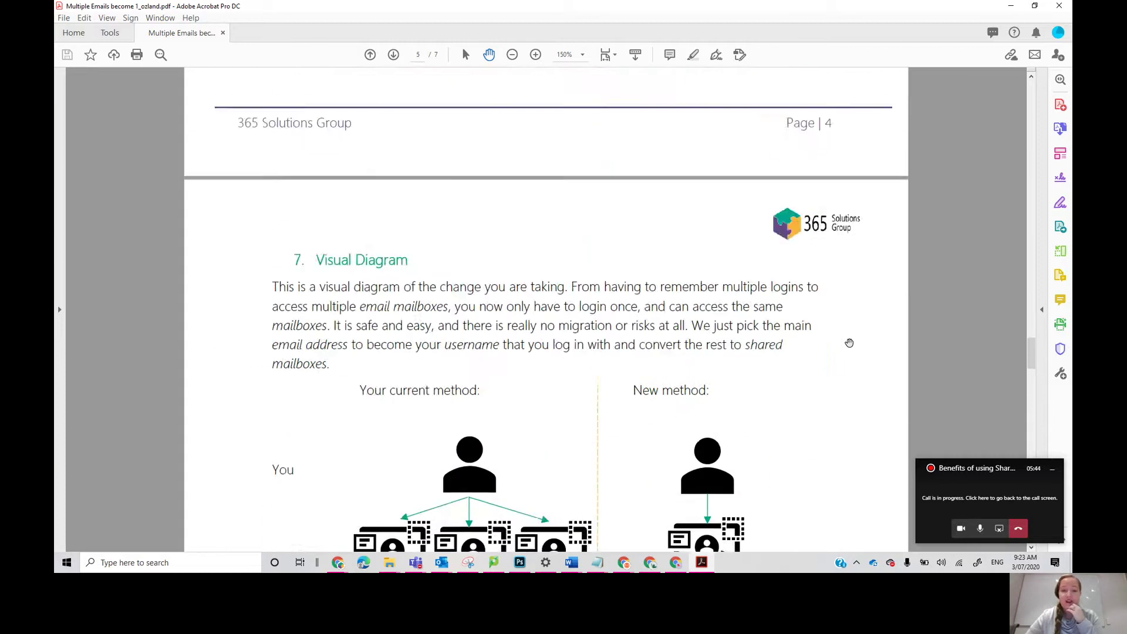
View page 4's alias, shared mailbox and domain definitions, then switch to the browser.
scroll(850, 343, up, 8)
scroll(850, 343, down, 4)
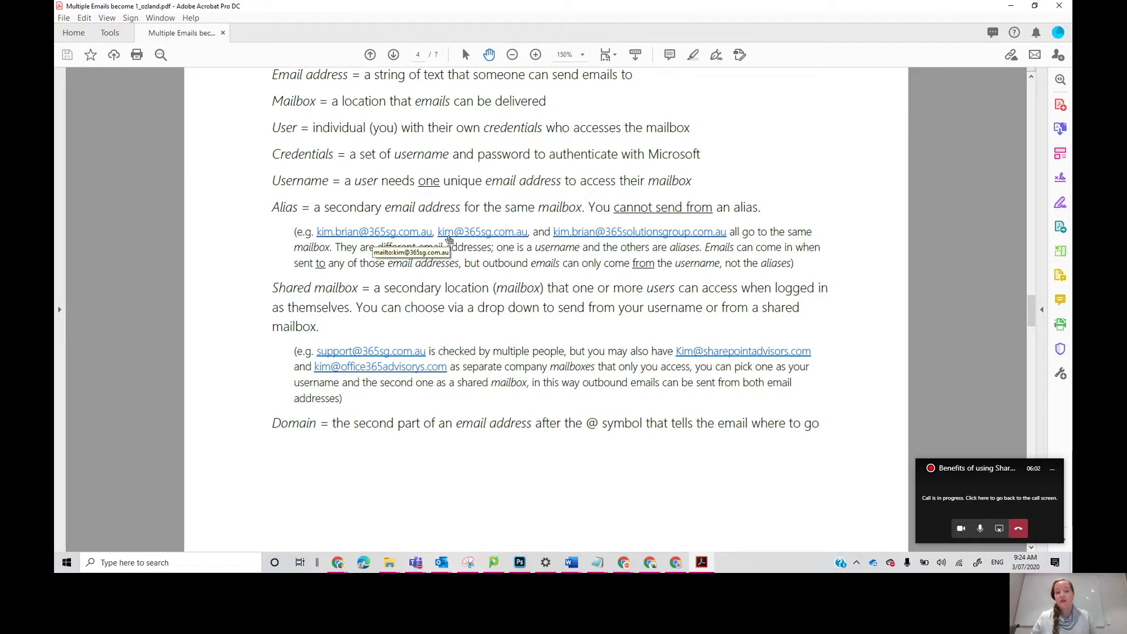
mouse_move(440, 568)
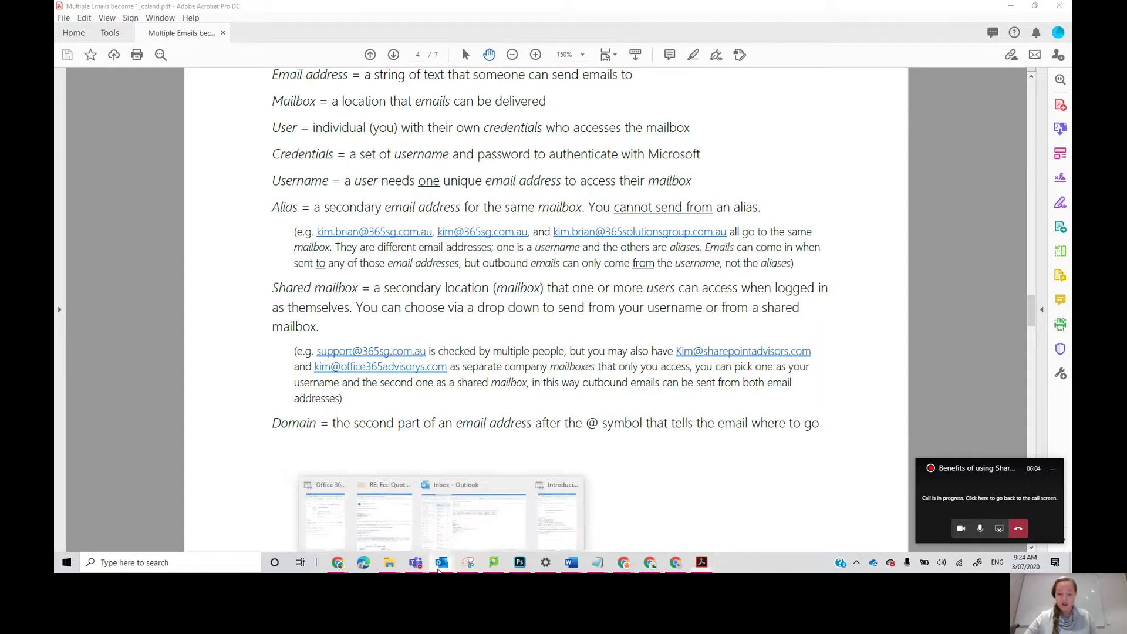
mouse_move(337, 563)
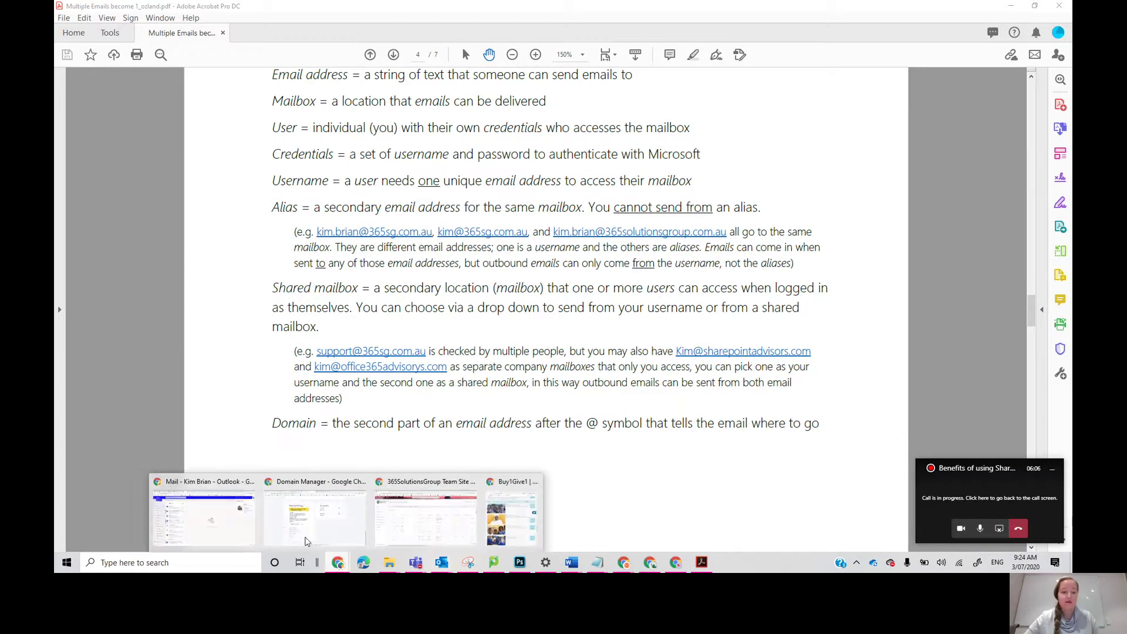
click(193, 517)
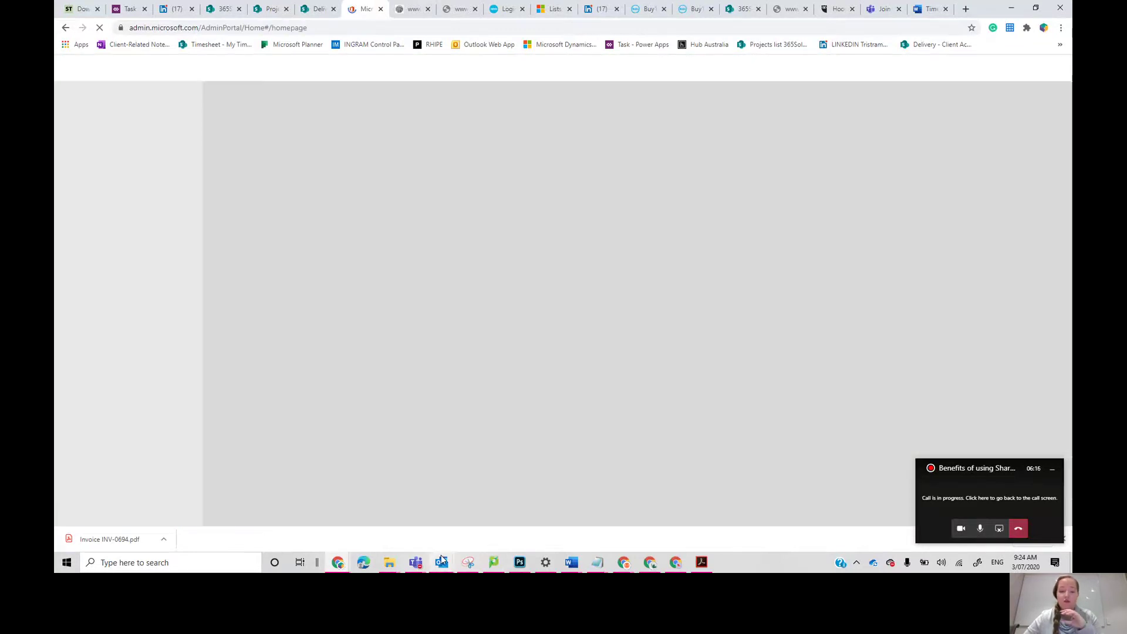
Search Users > Active users for the main user's name and open their account details.
mouse_move(441, 556)
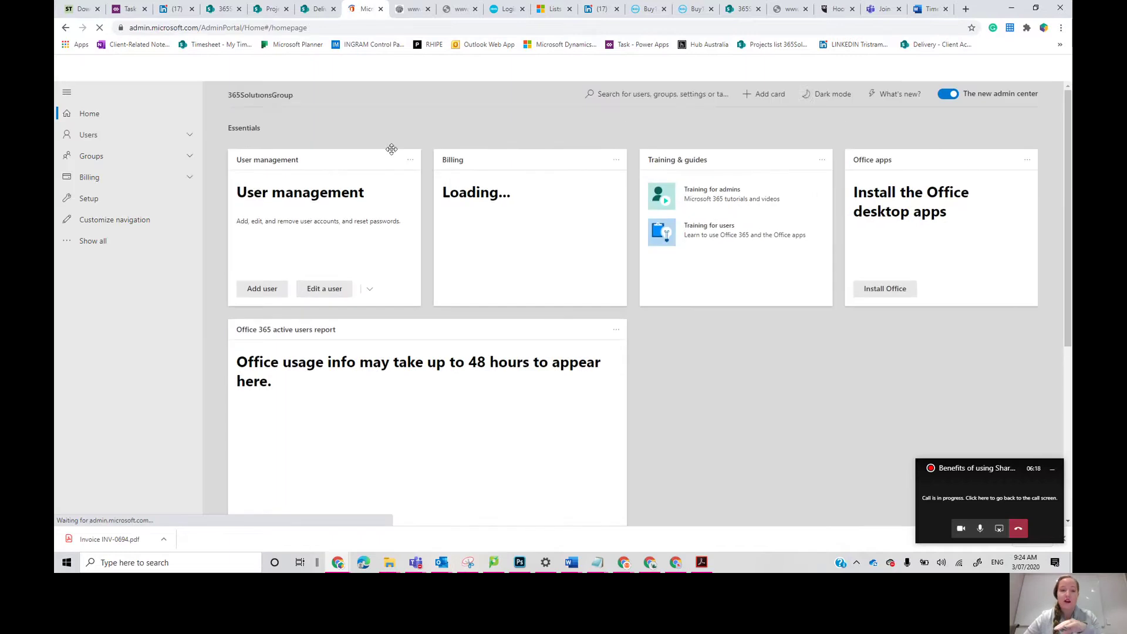
click(125, 137)
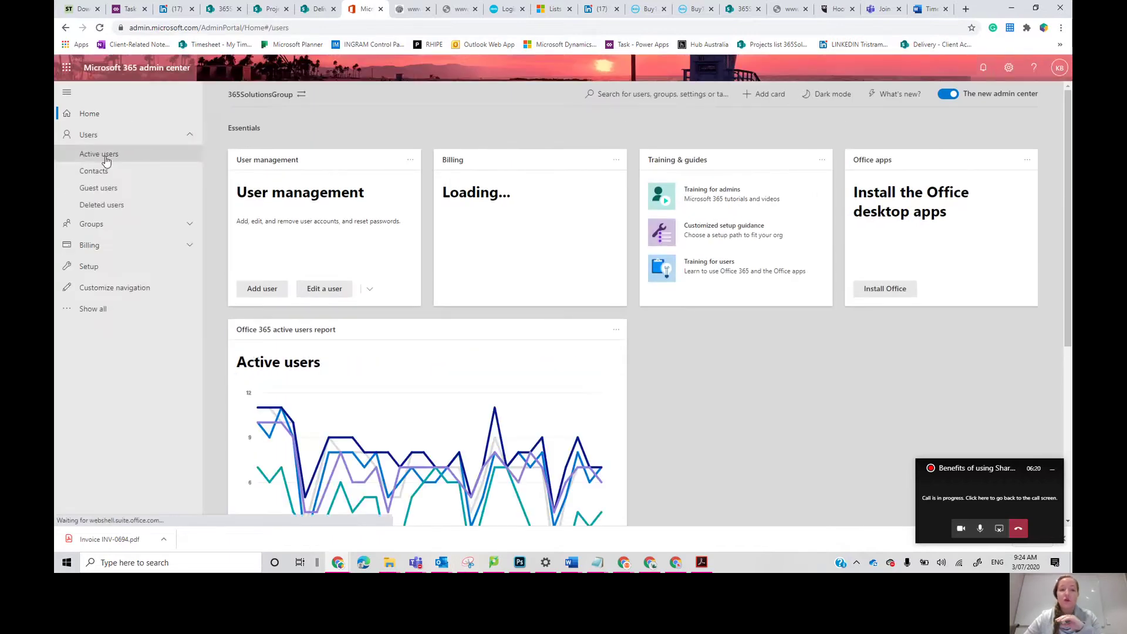
click(103, 161)
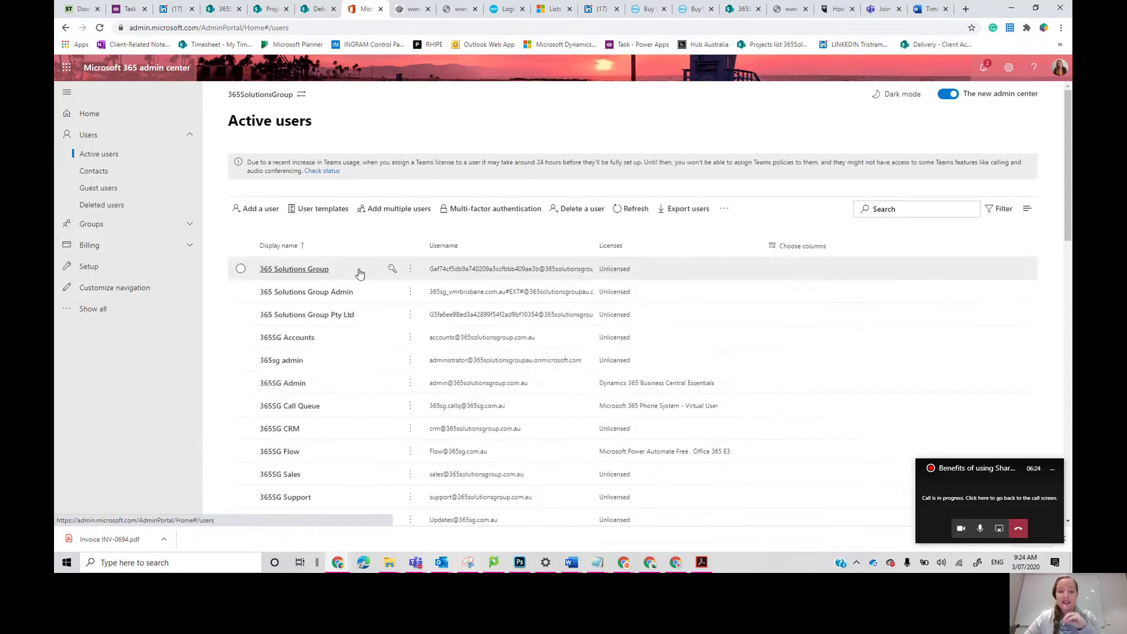
scroll(350, 385, down, 3)
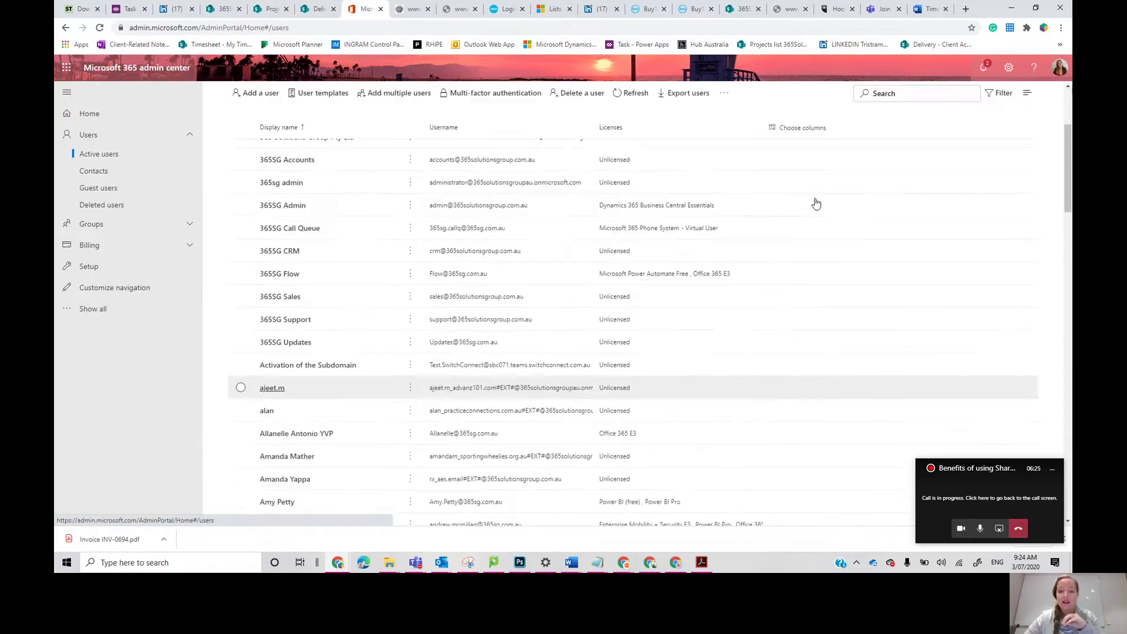
click(913, 95)
text(kim)
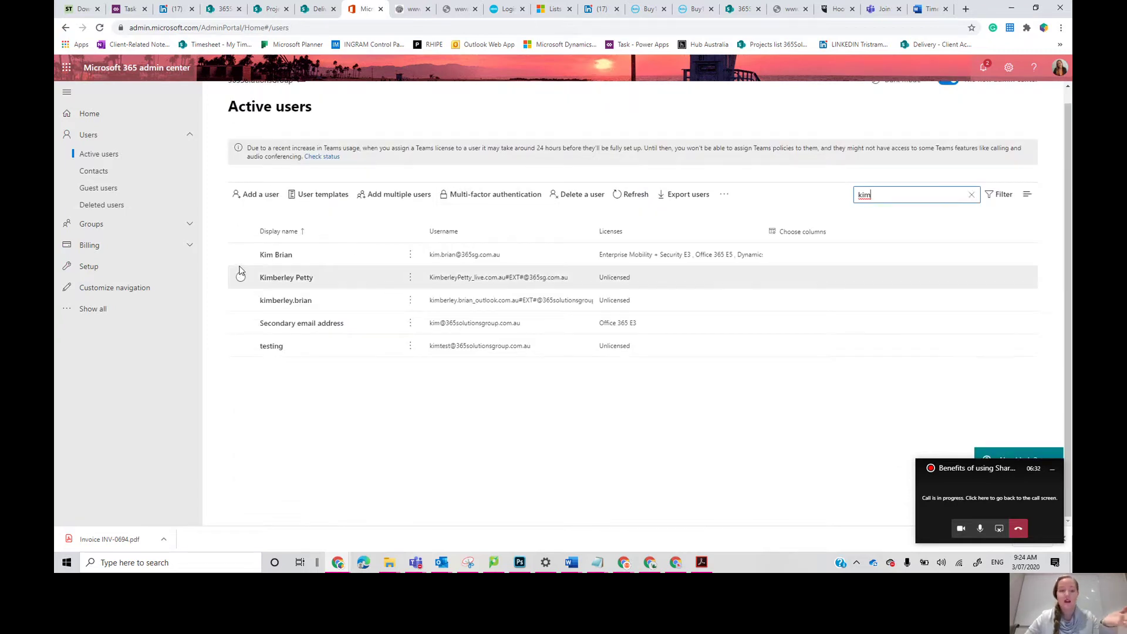
click(276, 256)
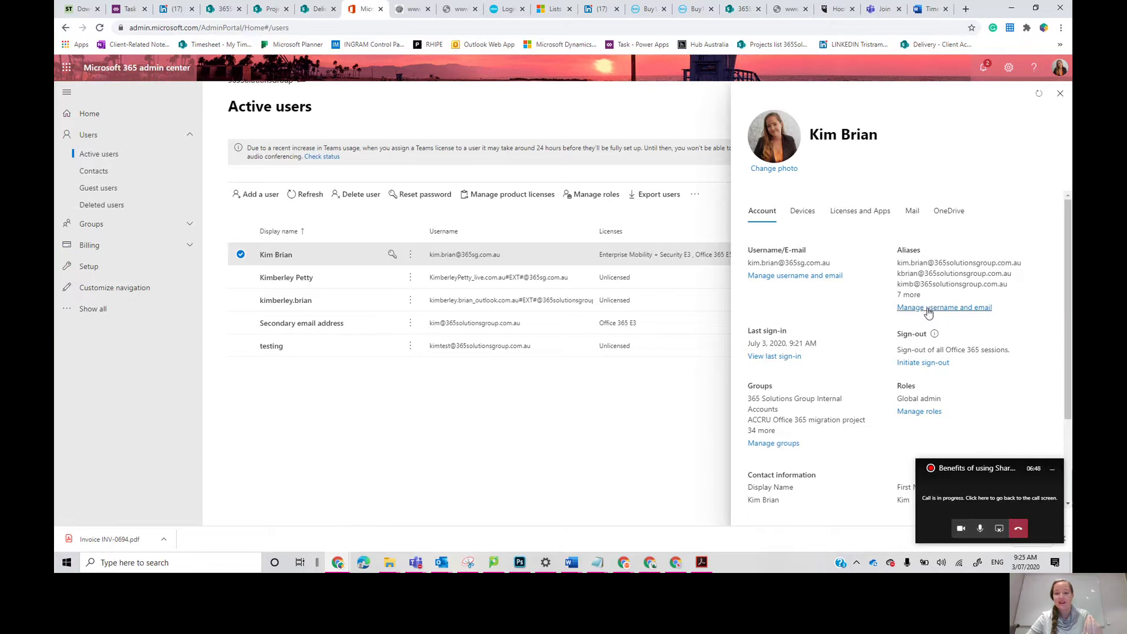
Open Manage username and email to see all the account's aliases, then minimise the browser.
click(930, 308)
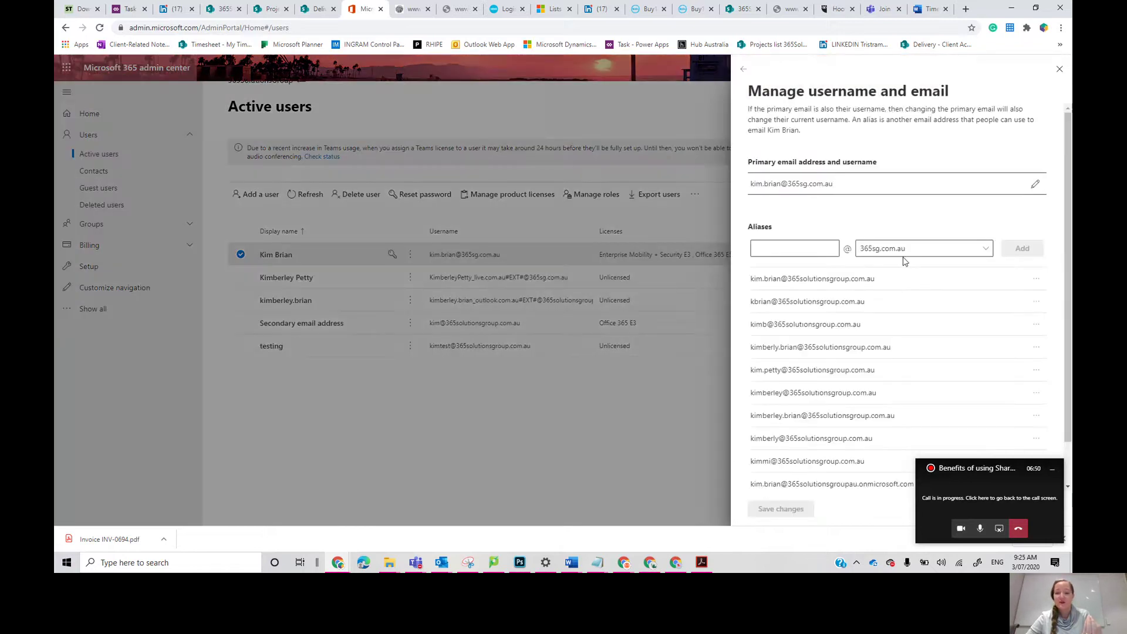
scroll(853, 369, down, 1)
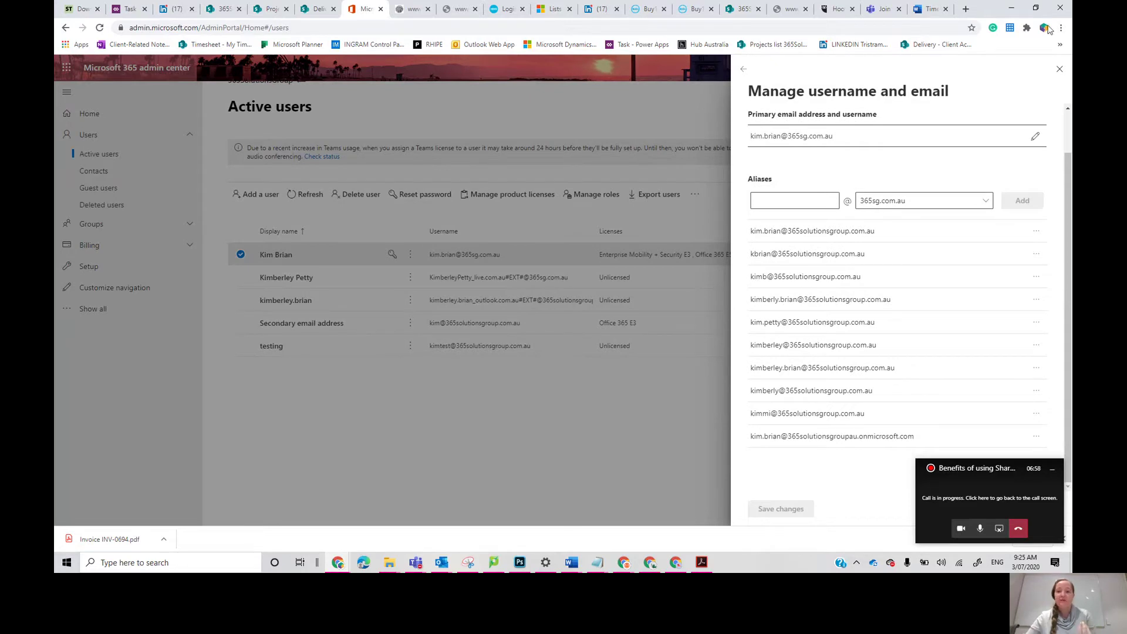
click(1013, 9)
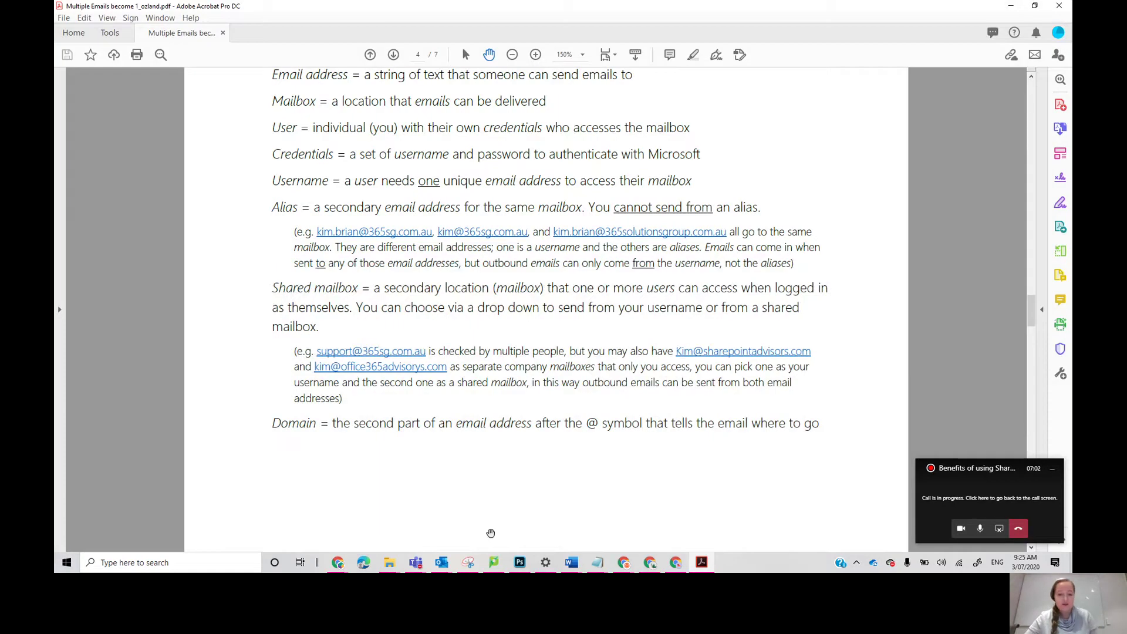
Start a new Outlook email, show the From dropdown's shared mailbox addresses, then minimise Outlook.
mouse_move(448, 565)
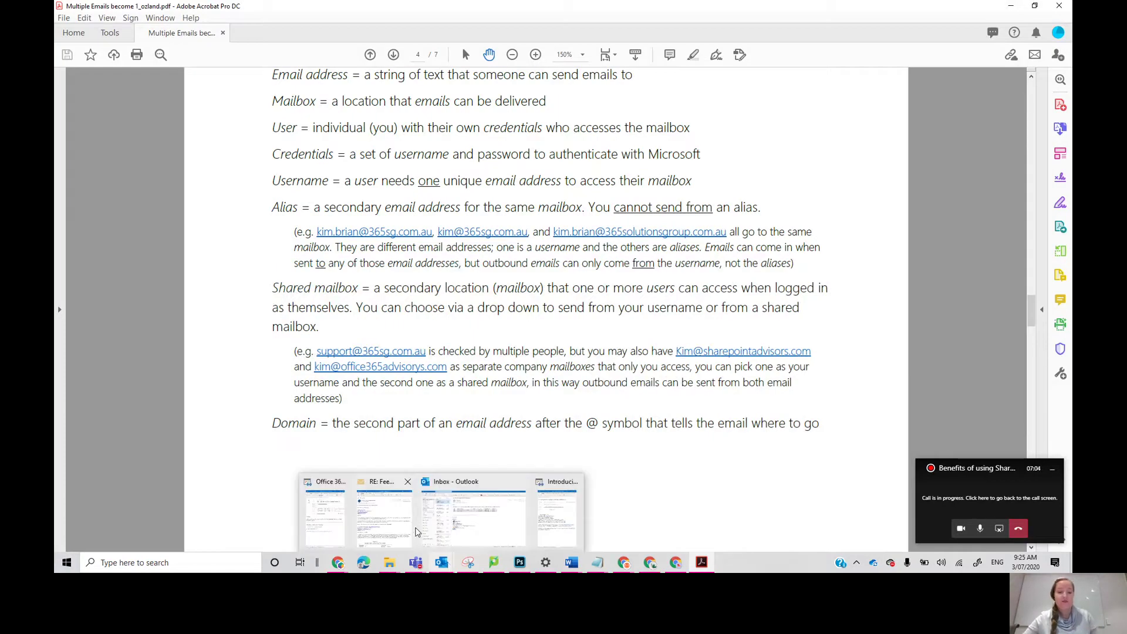
click(460, 513)
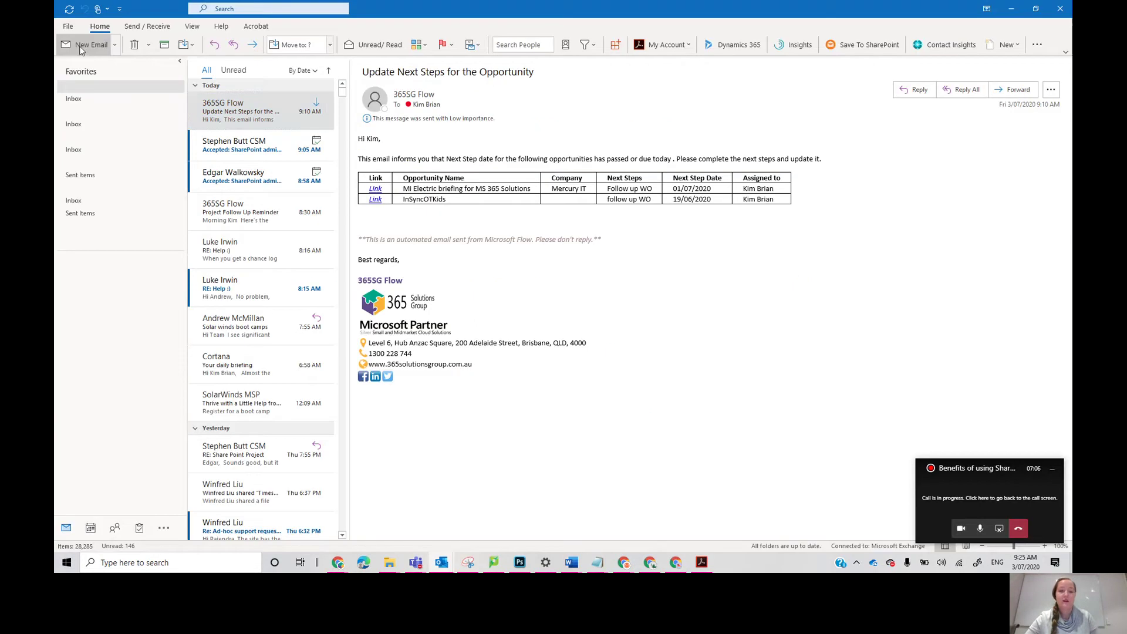
click(79, 46)
click(638, 75)
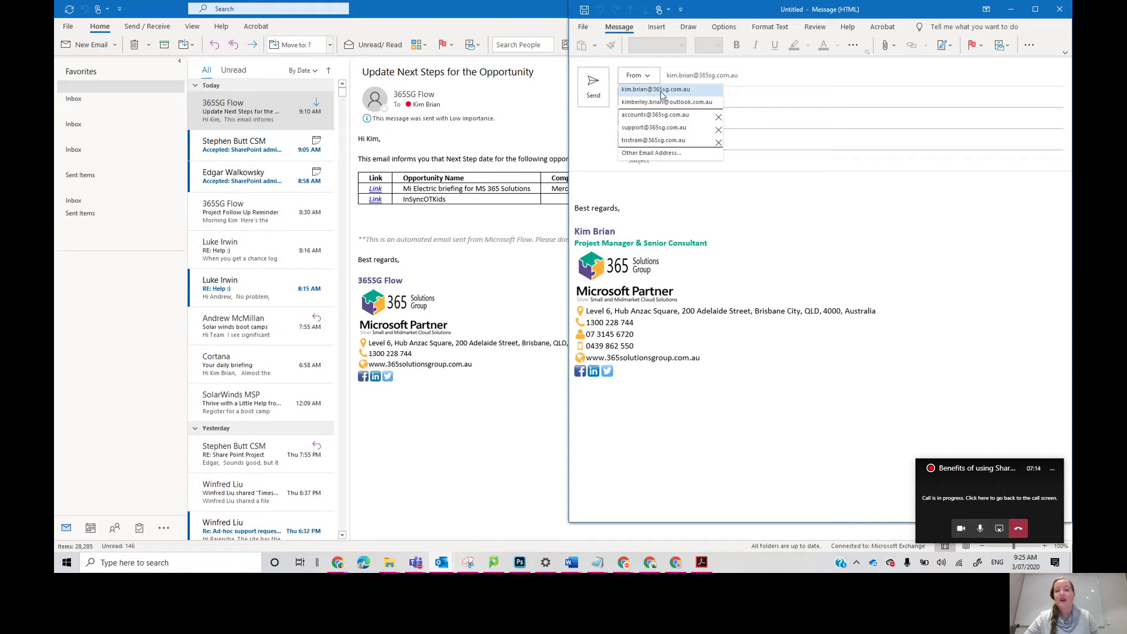
click(1010, 10)
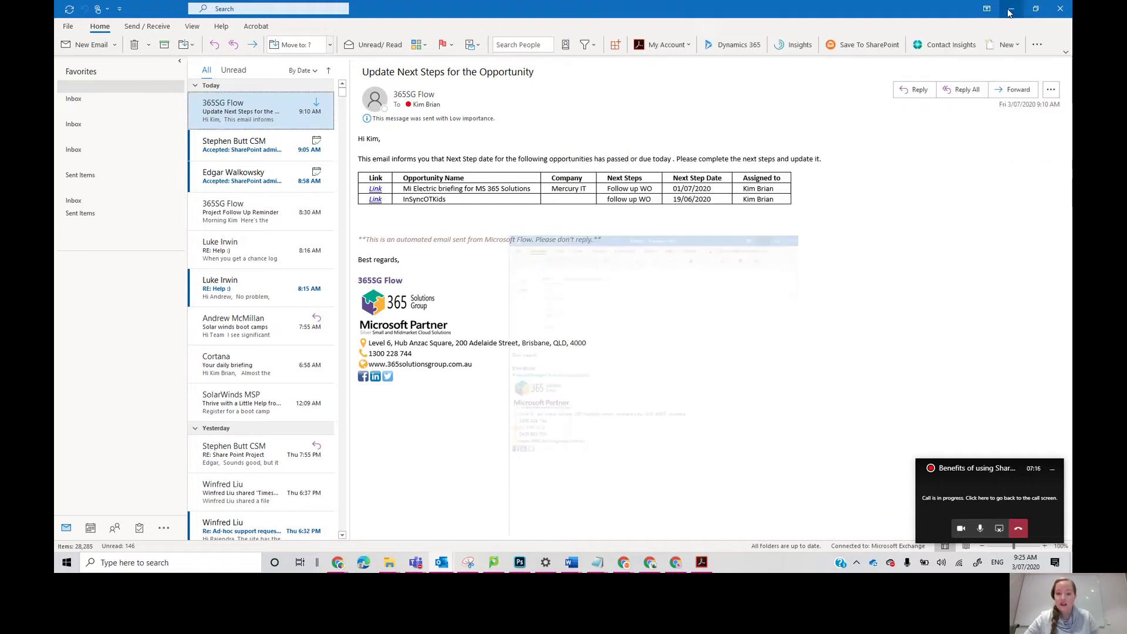
click(1015, 10)
Scroll down so page 5's whole diagram, down to the Mailboxes row, is visible.
scroll(538, 382, down, 10)
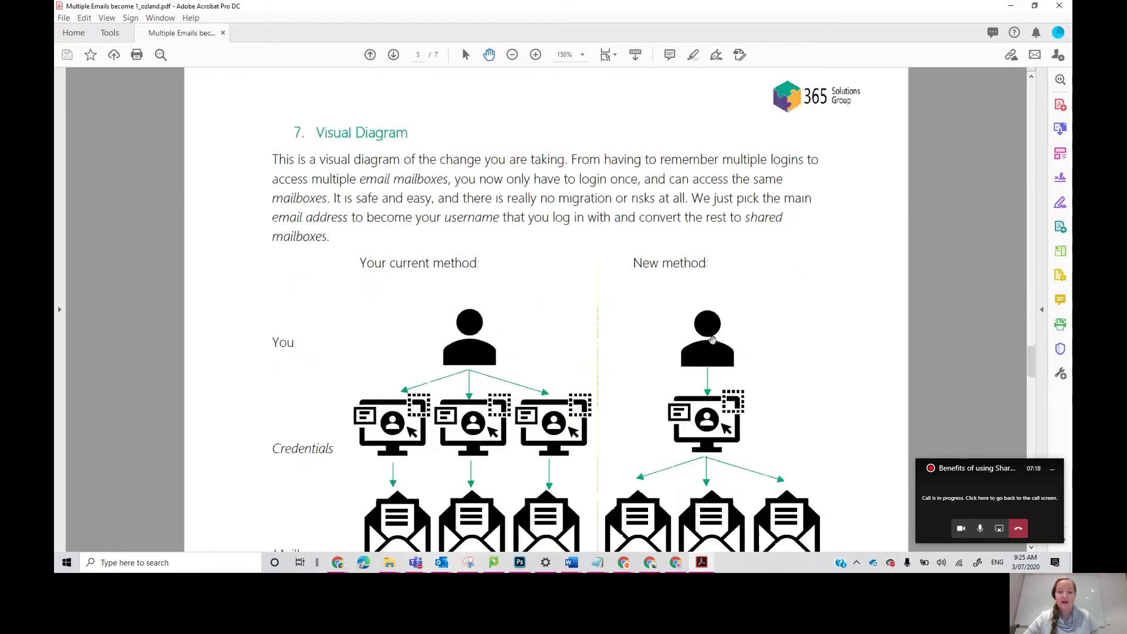